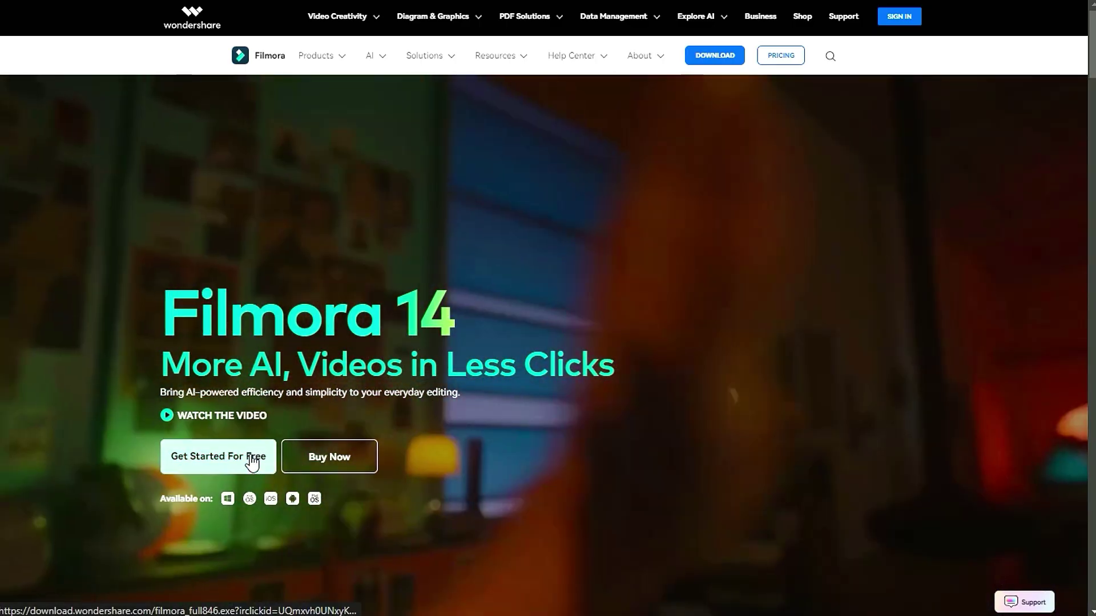
Download the Filmora installer from Wondershare and save it to the chosen folder
{"action": "left_click", "coordinate": [251, 457]}
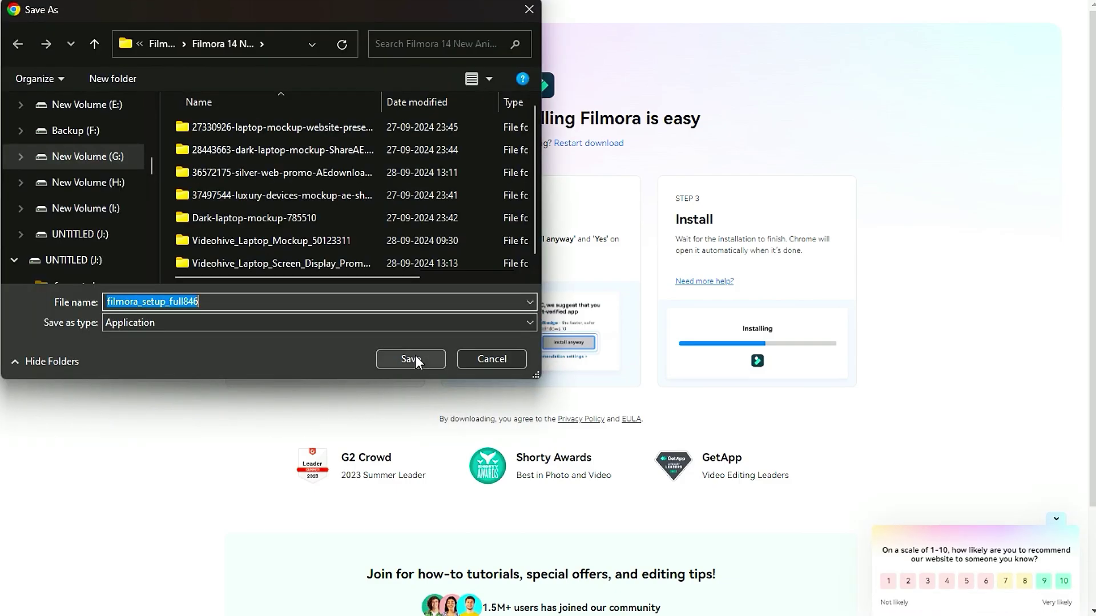
{"action": "left_click", "coordinate": [416, 356]}
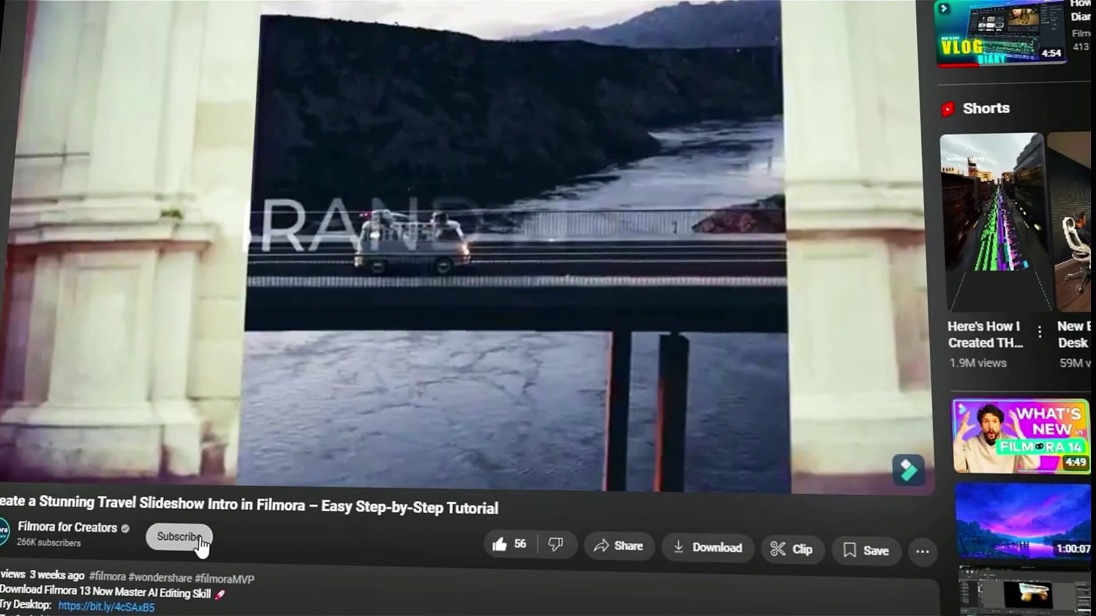
Subscribe to Filmora for Creators and set its notifications to All
{"action": "left_click", "coordinate": [193, 535]}
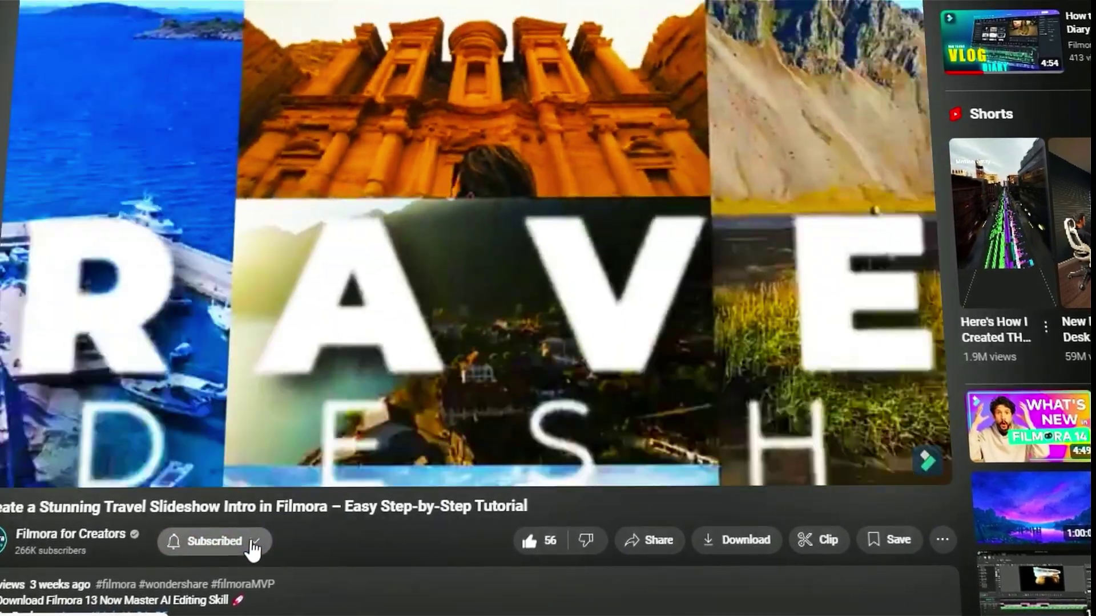
{"action": "left_click", "coordinate": [233, 541]}
{"action": "left_click", "coordinate": [321, 552]}
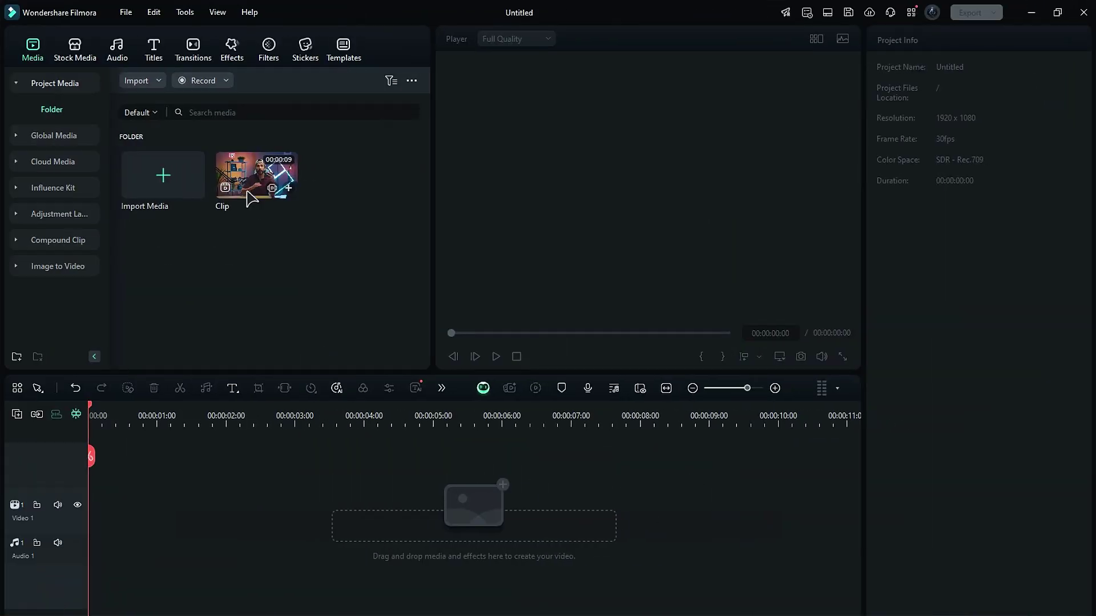
Place Clip on Video 1 and run AI Translation to Polish with lip-sync and captions
{"action": "left_click_drag", "start_coordinate": [189, 414], "coordinate": [97, 512]}
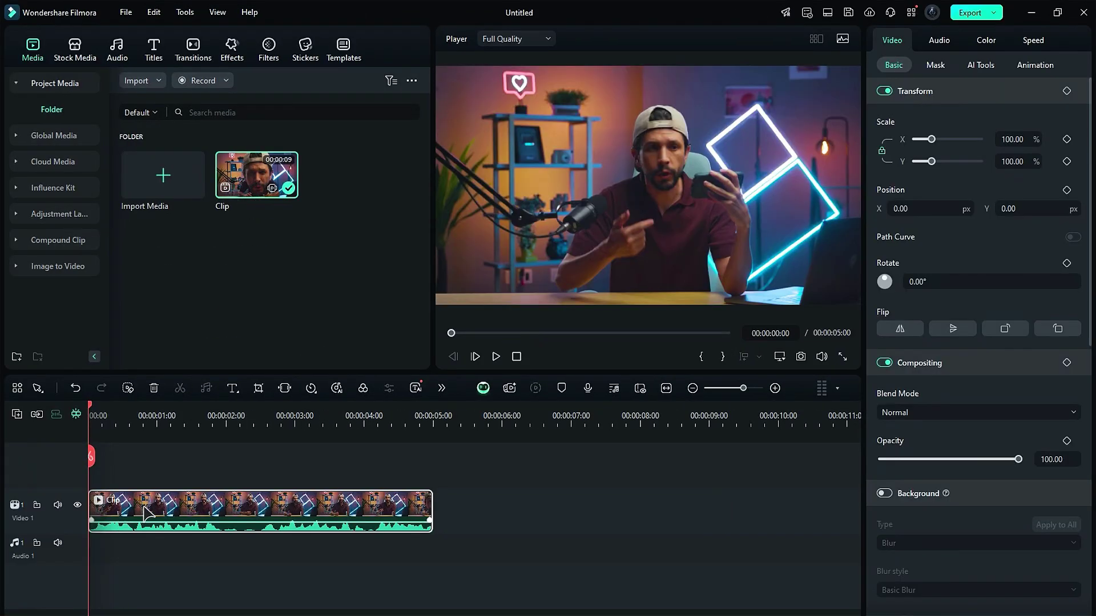
{"action": "right_click", "coordinate": [145, 510]}
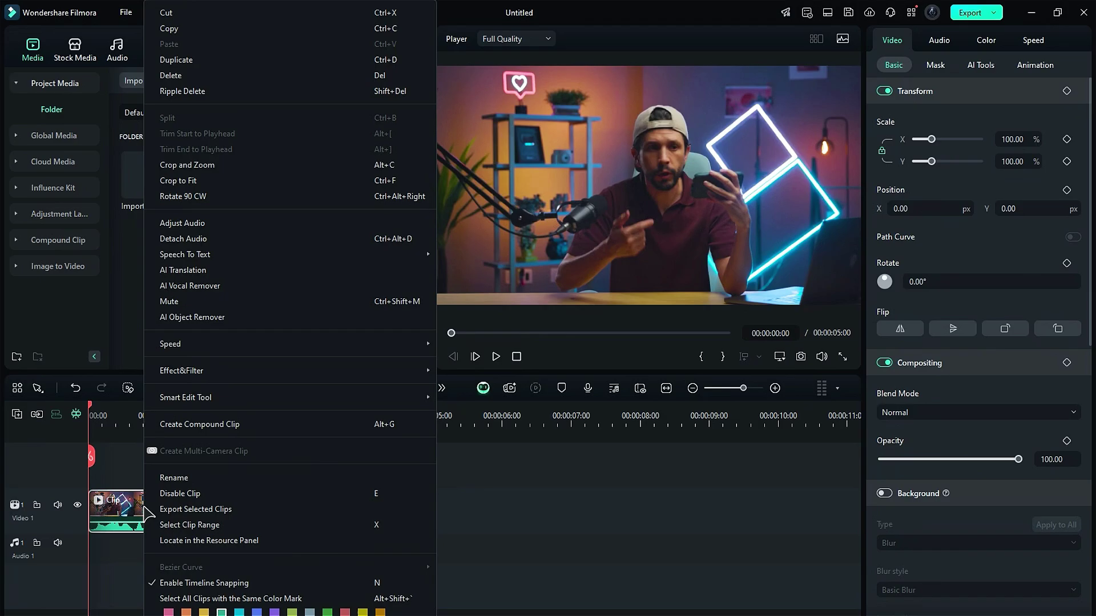
{"action": "left_click", "coordinate": [215, 275]}
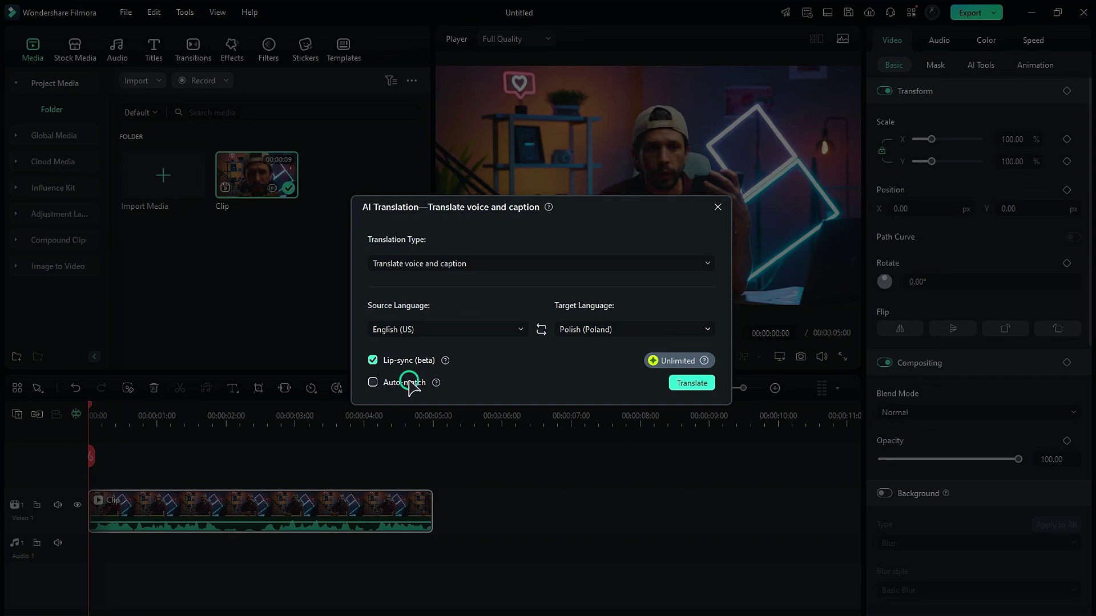
{"action": "left_click", "coordinate": [673, 391]}
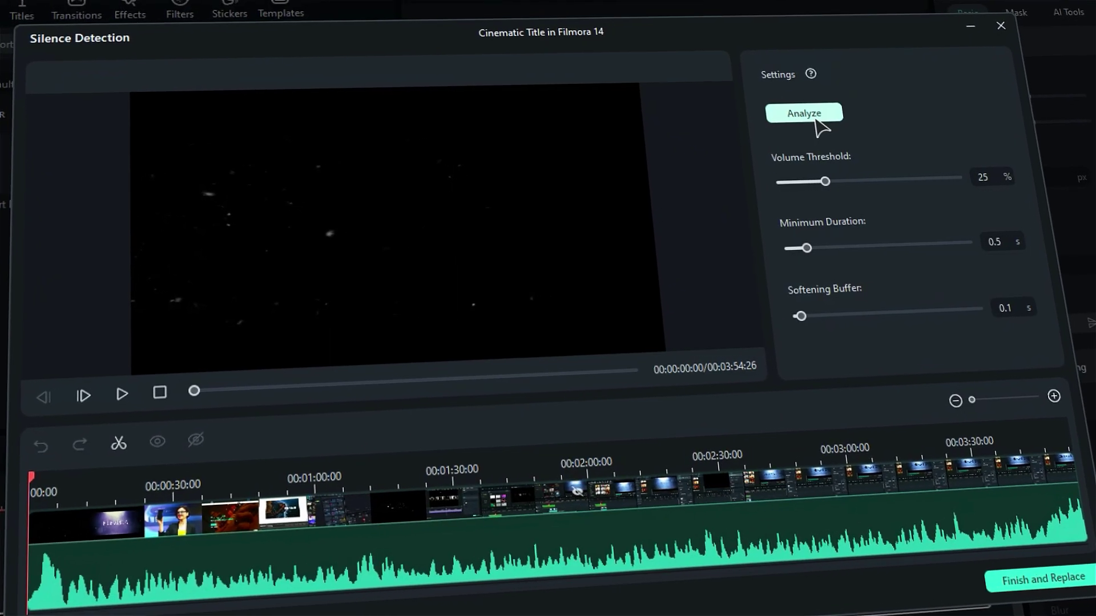
Analyze the Cinematic Title clip for silence and replace it with the cut segments
{"action": "left_click", "coordinate": [809, 116]}
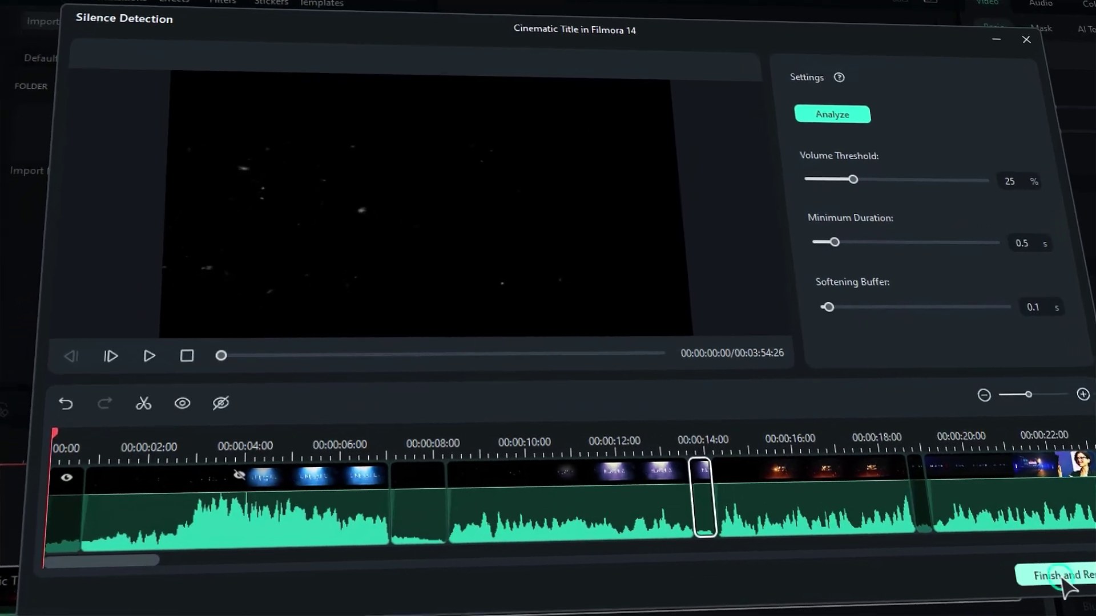
{"action": "left_click", "coordinate": [1053, 573]}
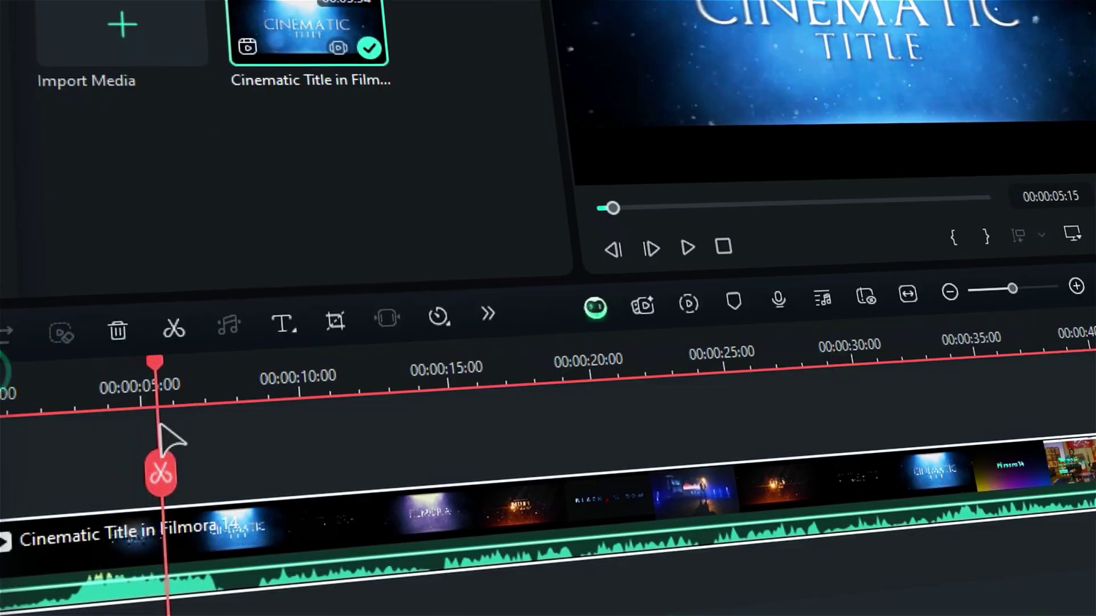
Move the playhead along the clip and split it twice with the scissors
{"action": "mouse_move", "coordinate": [159, 441]}
{"action": "left_mouse_down"}
{"action": "mouse_move", "coordinate": [227, 460]}
{"action": "mouse_move", "coordinate": [393, 433]}
{"action": "left_mouse_up"}
{"action": "left_click", "coordinate": [225, 454]}
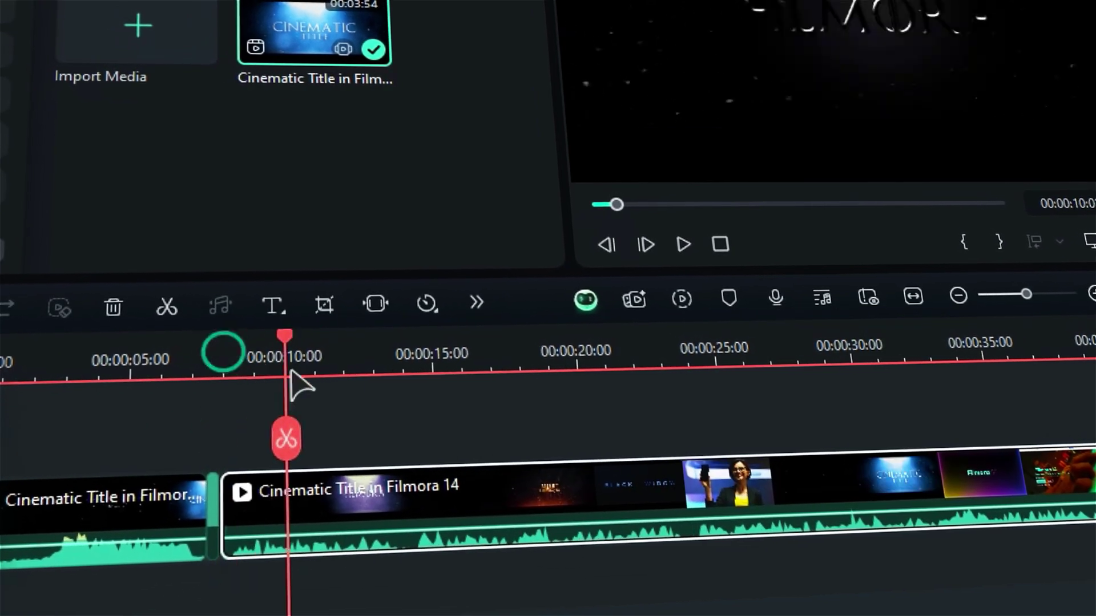
{"action": "left_click", "coordinate": [392, 428]}
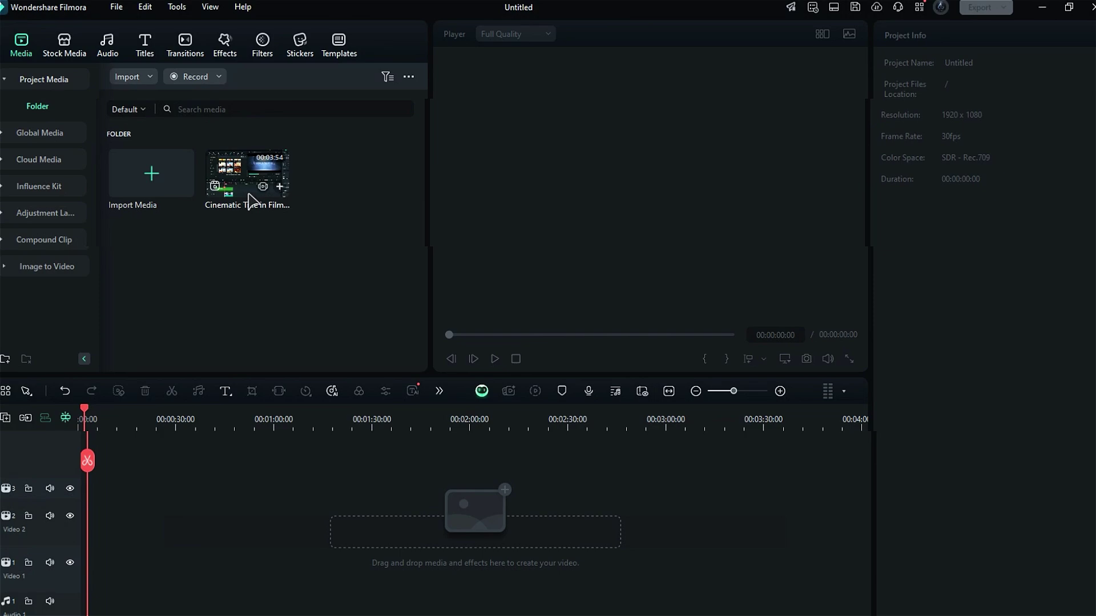
Place Cinematic Title on the timeline and replace it with silence-free pieces via Silence Detection
{"action": "left_click_drag", "start_coordinate": [258, 181], "coordinate": [85, 534]}
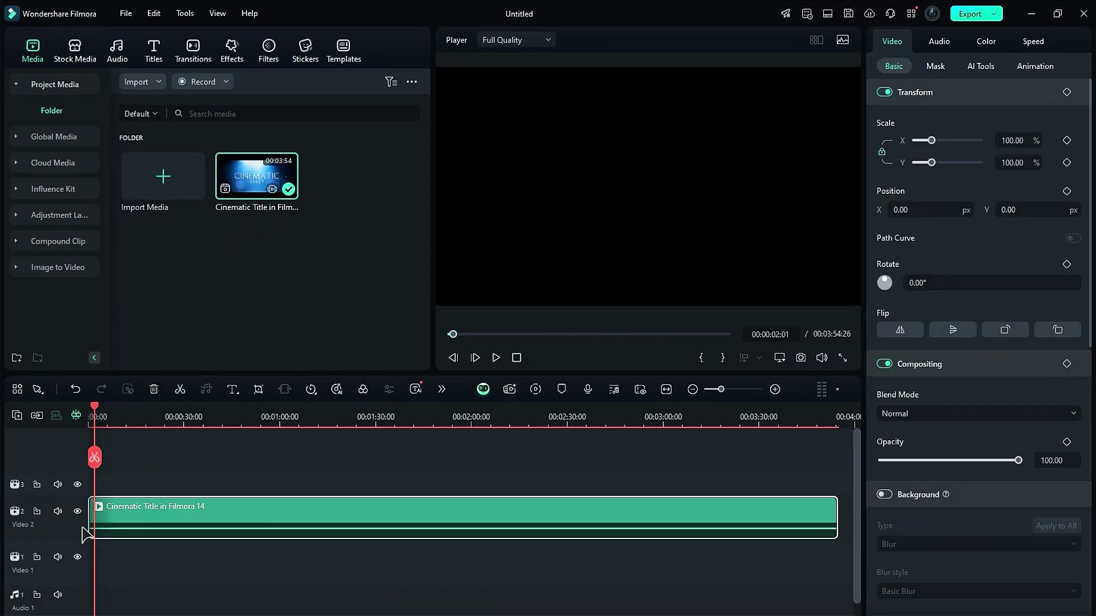
{"action": "right_click", "coordinate": [176, 514]}
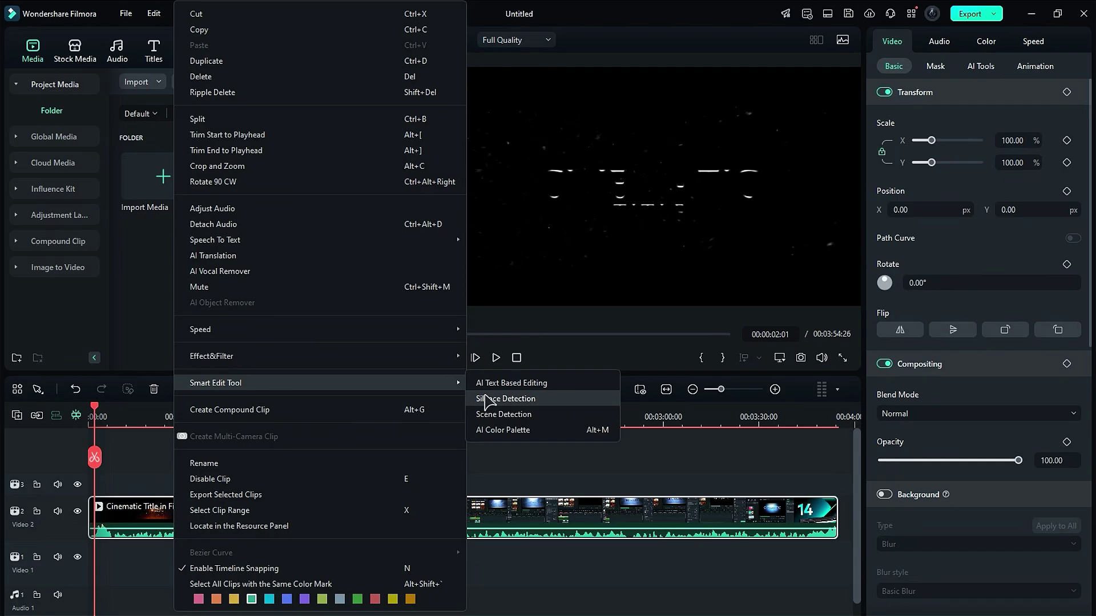
{"action": "left_click", "coordinate": [497, 399]}
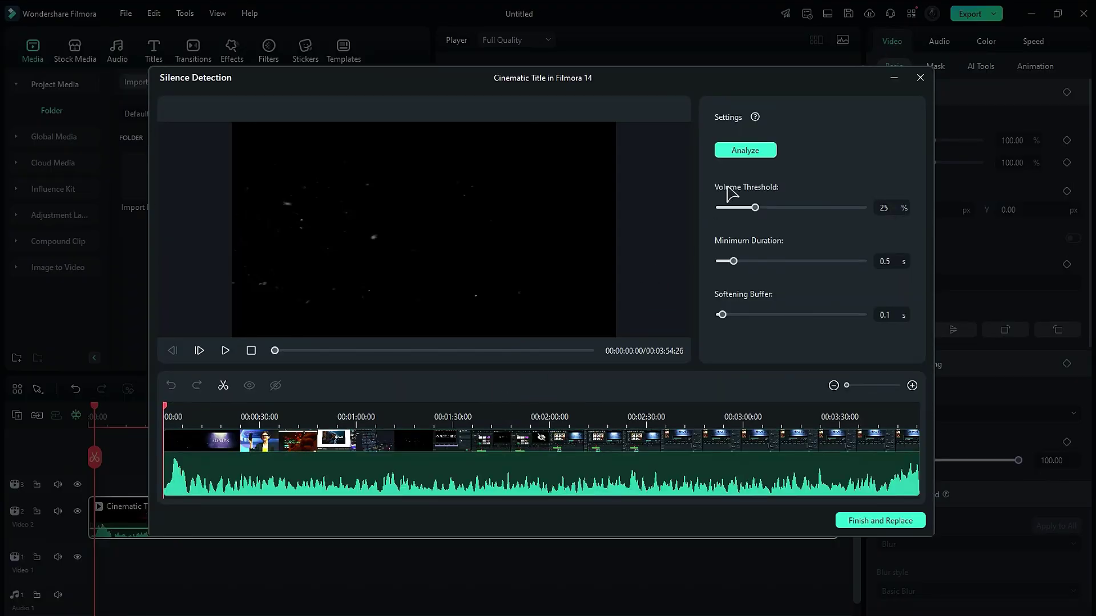
{"action": "left_click", "coordinate": [745, 151]}
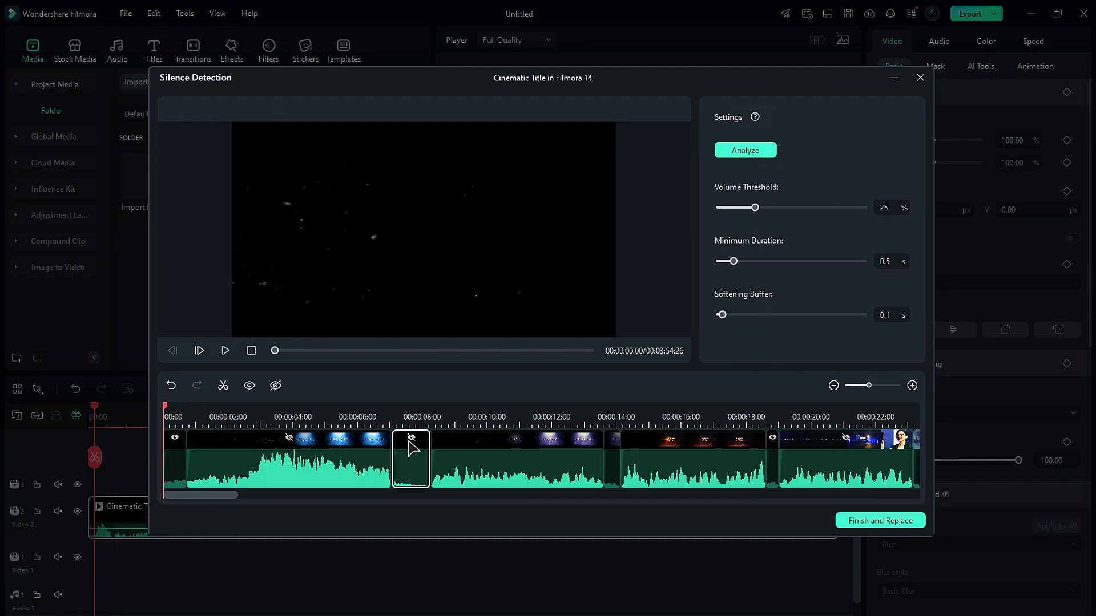
{"action": "left_click", "coordinate": [870, 522]}
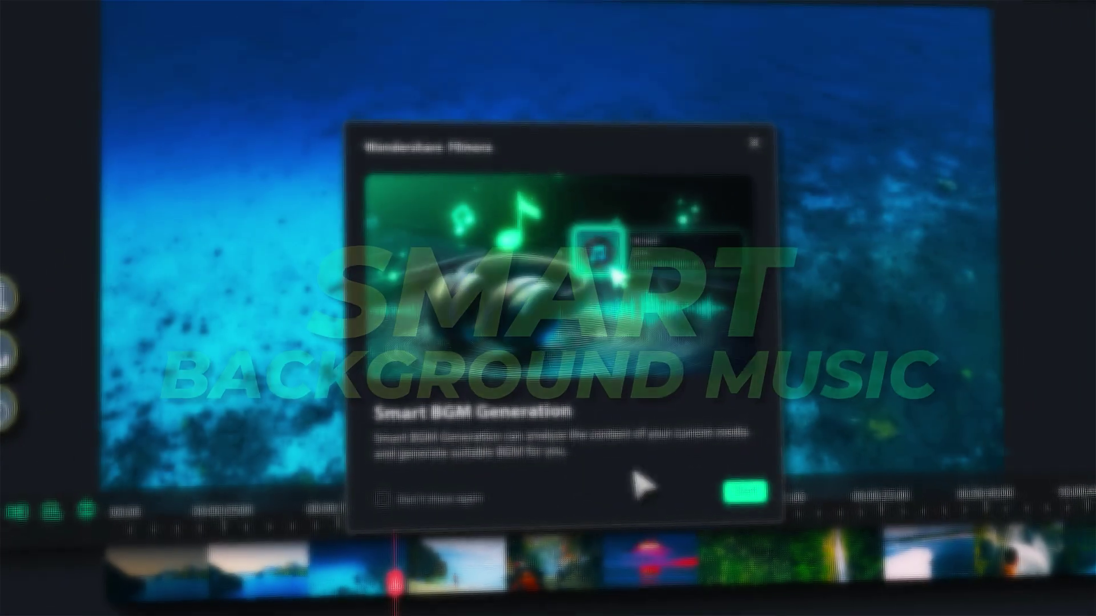
Start the Smart Background Music generation intro for the video
{"action": "left_click", "coordinate": [737, 490]}
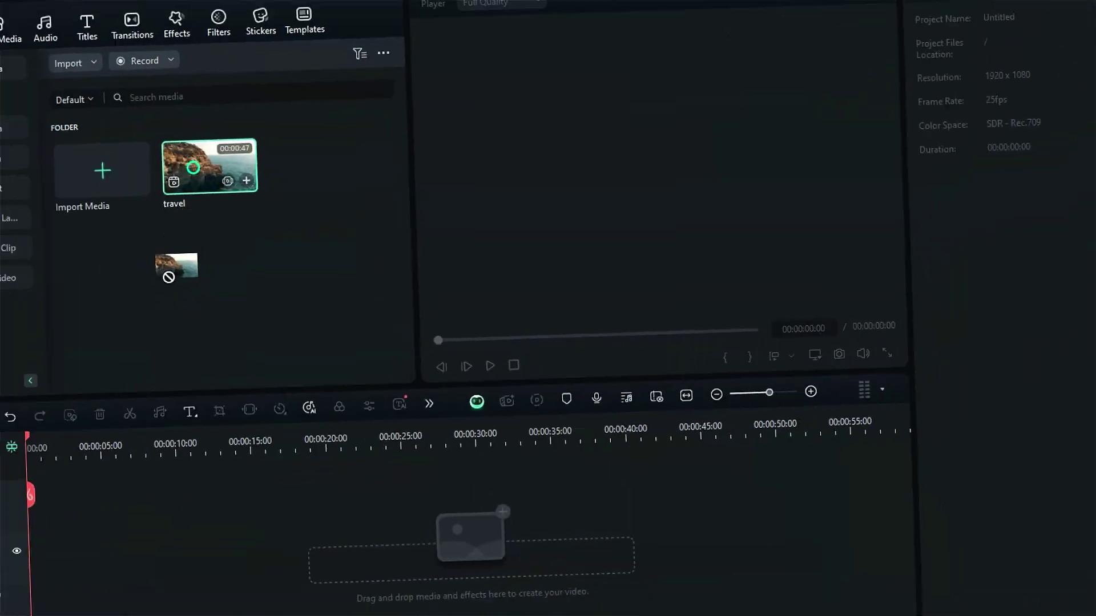
Place the travel clip on Video 1 and generate Happy_Travel_Beats with Smart BGM
{"action": "mouse_move", "coordinate": [169, 277]}
{"action": "left_mouse_down"}
{"action": "mouse_move", "coordinate": [112, 481]}
{"action": "mouse_move", "coordinate": [85, 502]}
{"action": "left_mouse_up"}
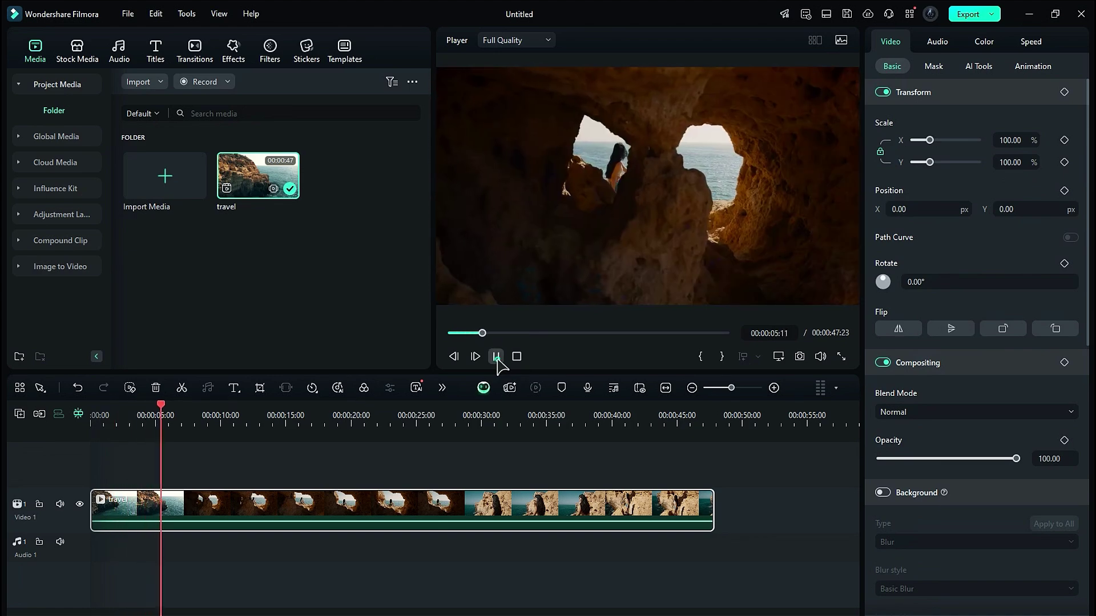
{"action": "left_click", "coordinate": [337, 389]}
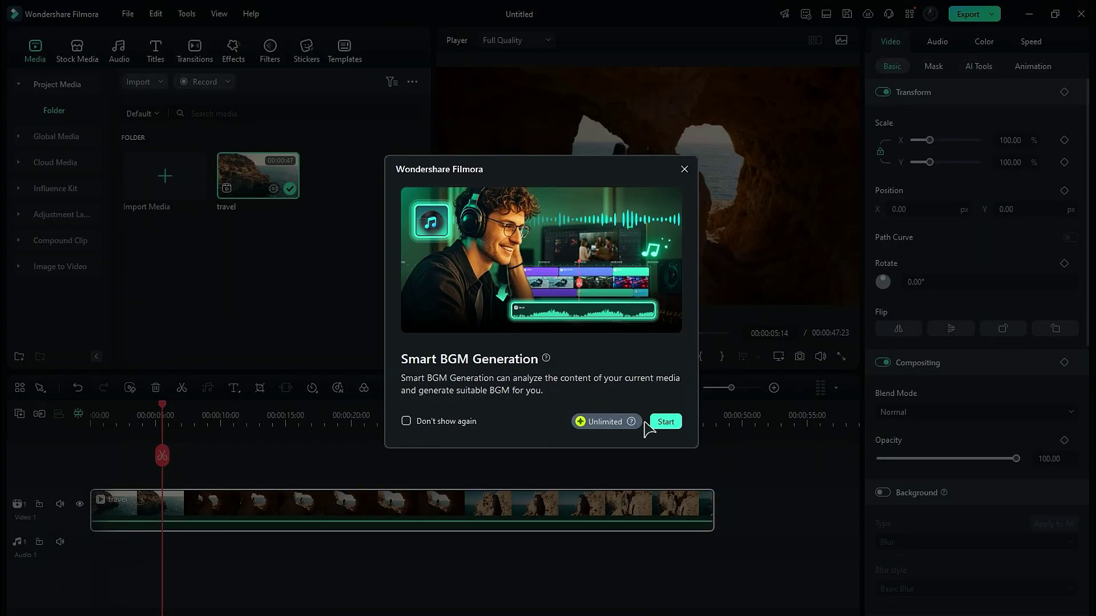
{"action": "left_click", "coordinate": [665, 422]}
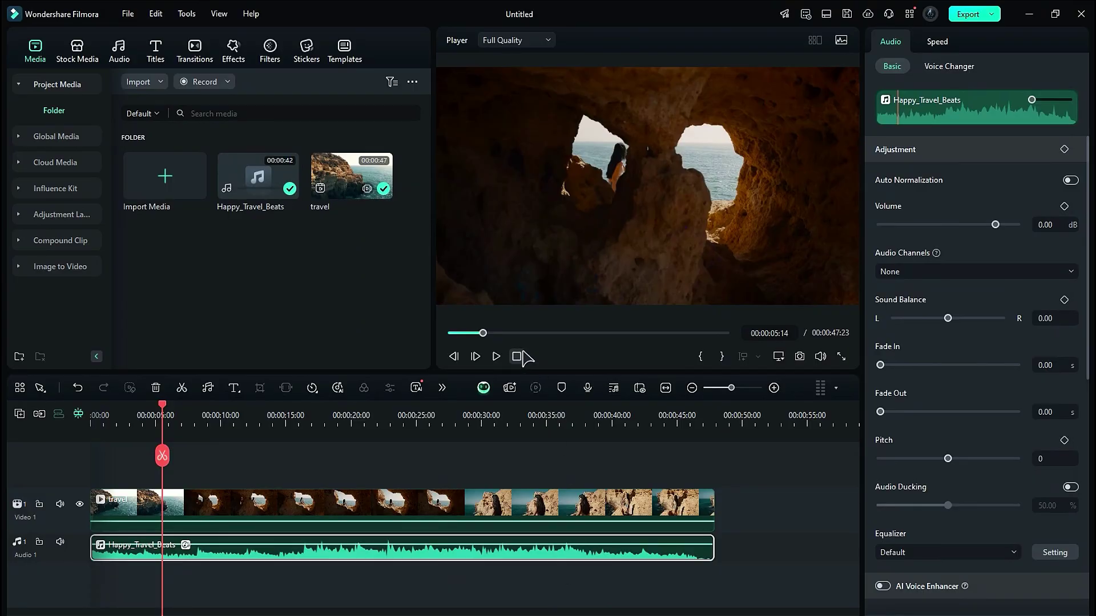
Return playback to the start and play the travel clip with its new music
{"action": "left_click", "coordinate": [517, 356]}
{"action": "left_click", "coordinate": [497, 356]}
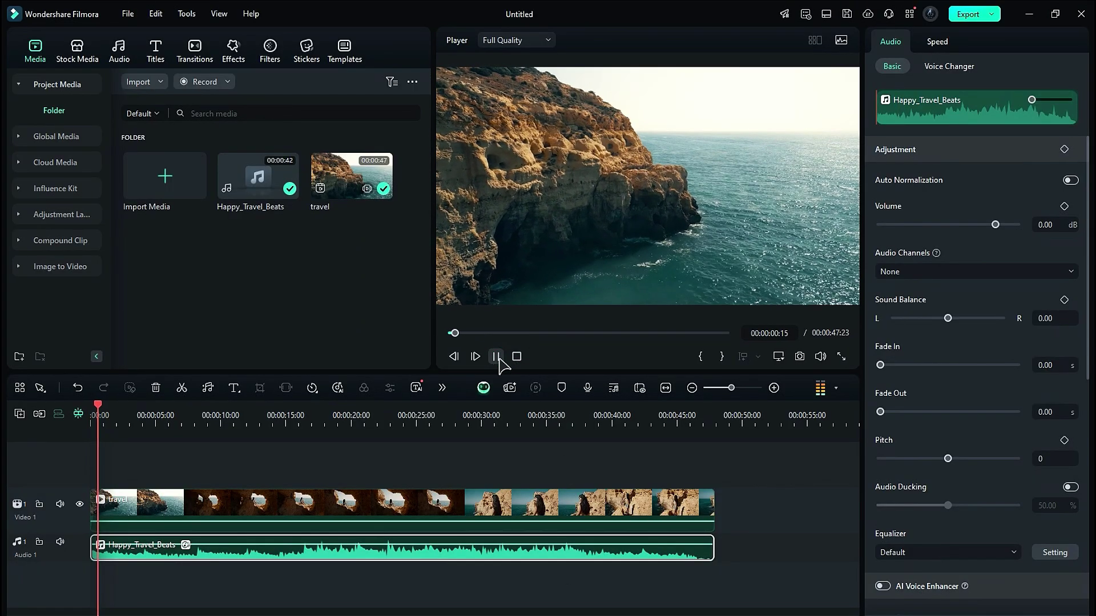